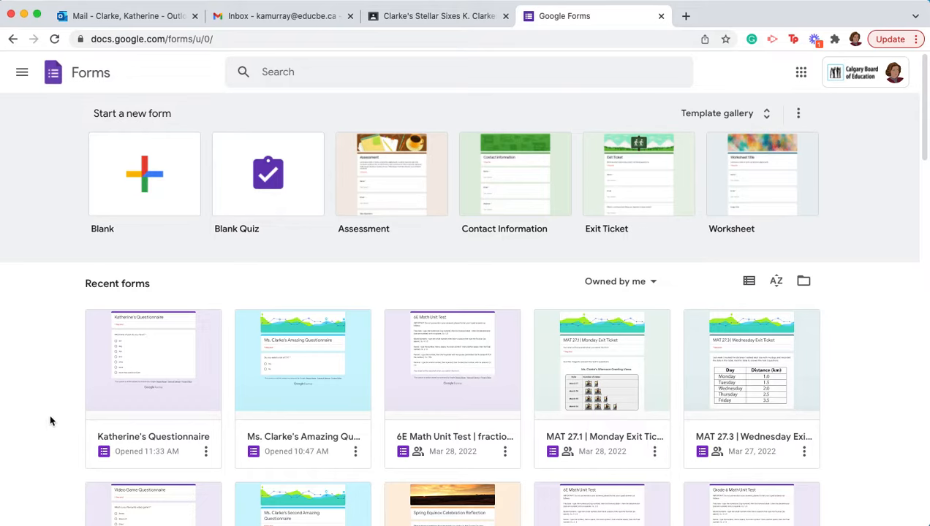
Step: Open the pet questionnaire form and create a new spreadsheet from its responses
{"action": "left_click", "coordinate": [135, 401]}
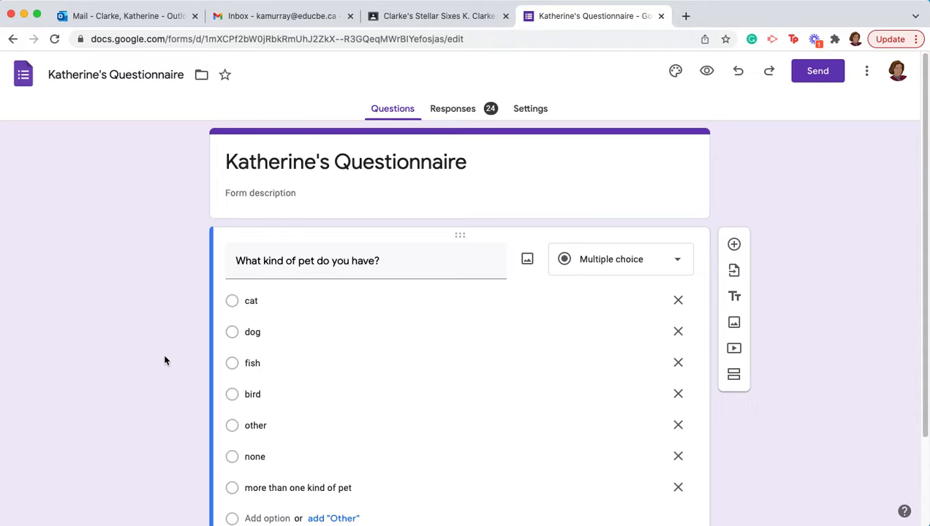
{"action": "left_click", "coordinate": [465, 111]}
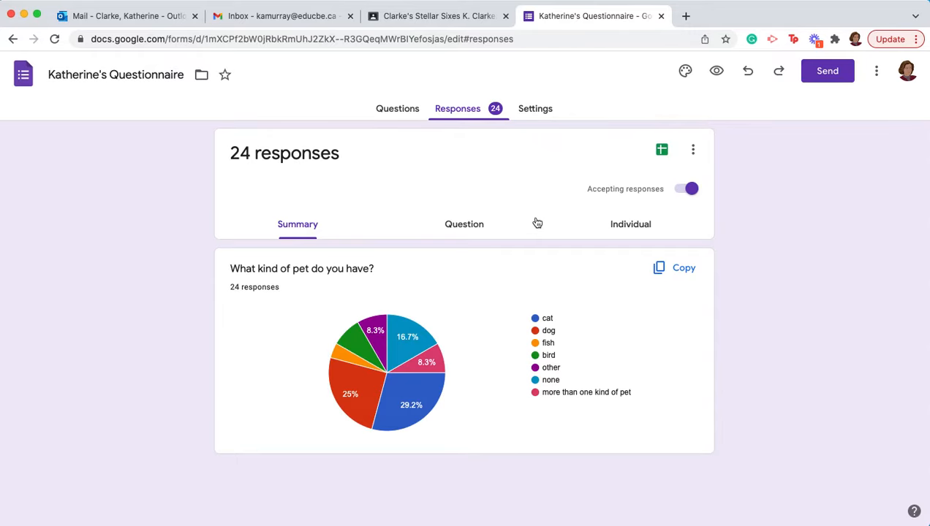
{"action": "left_click", "coordinate": [661, 155]}
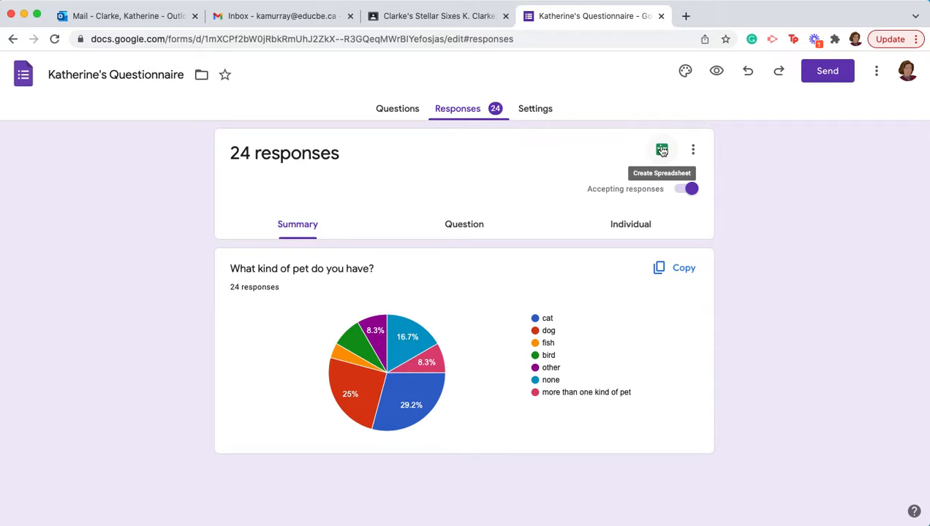
{"action": "left_click", "coordinate": [661, 151]}
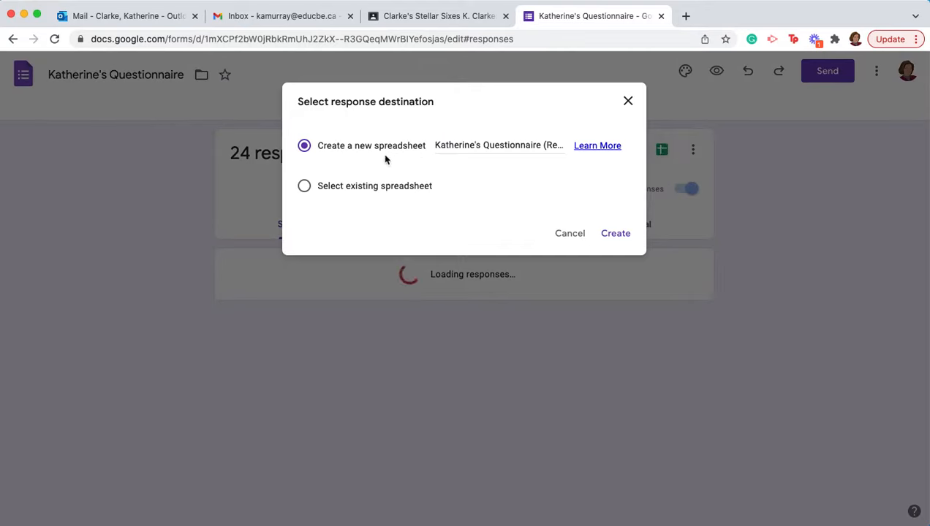
{"action": "left_click", "coordinate": [619, 239]}
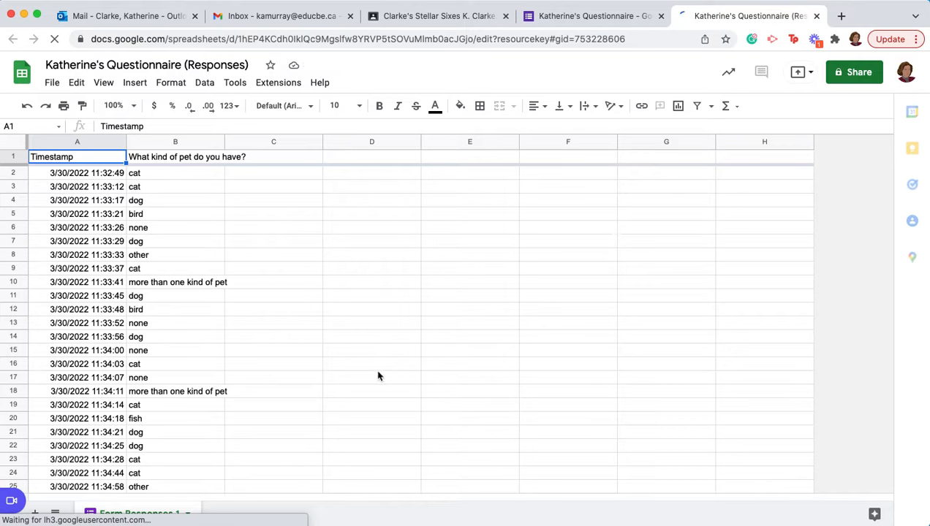
Step: Select the pet question's header and all of its answers, cells B1:B25, in the response sheet
{"action": "scroll", "coordinate": [218, 386], "scroll_direction": "down", "scroll_amount": 1}
{"action": "scroll", "coordinate": [218, 386], "scroll_direction": "down", "scroll_amount": 10}
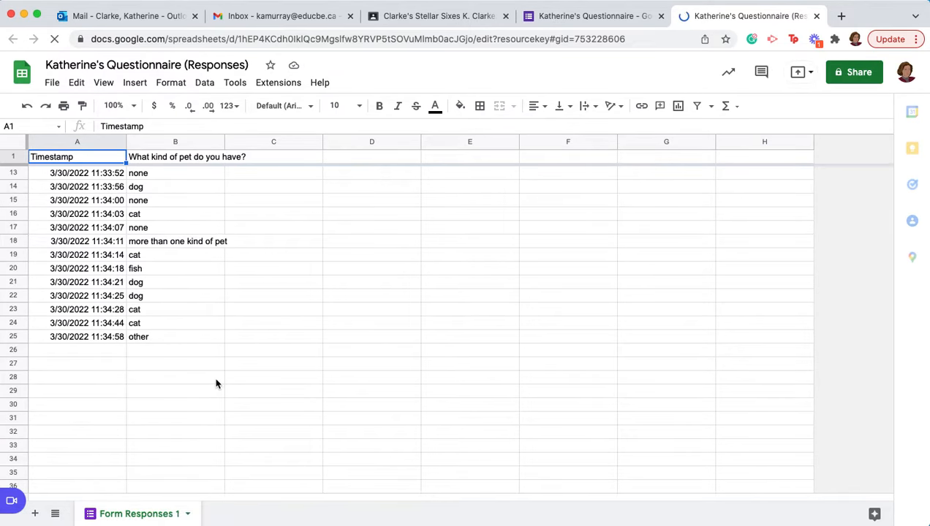
{"action": "scroll", "coordinate": [217, 383], "scroll_direction": "up", "scroll_amount": 11}
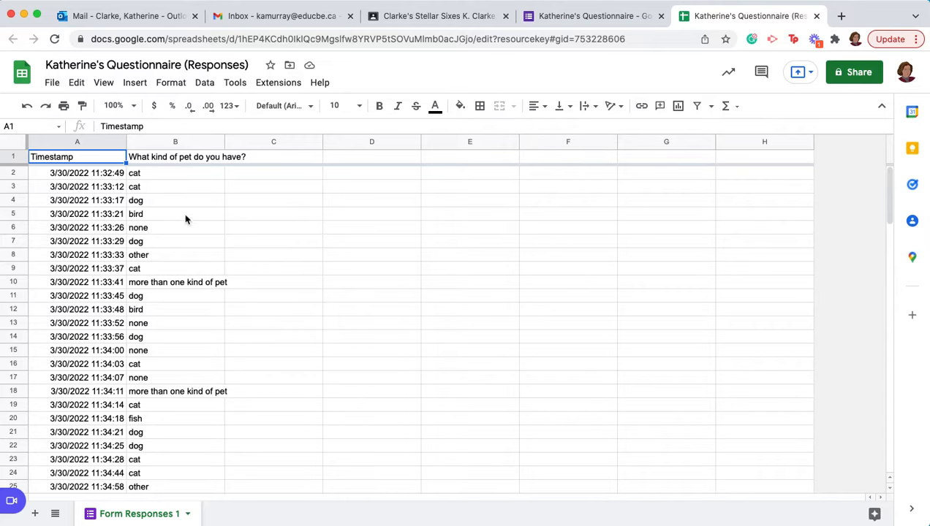
{"action": "left_click", "coordinate": [178, 160]}
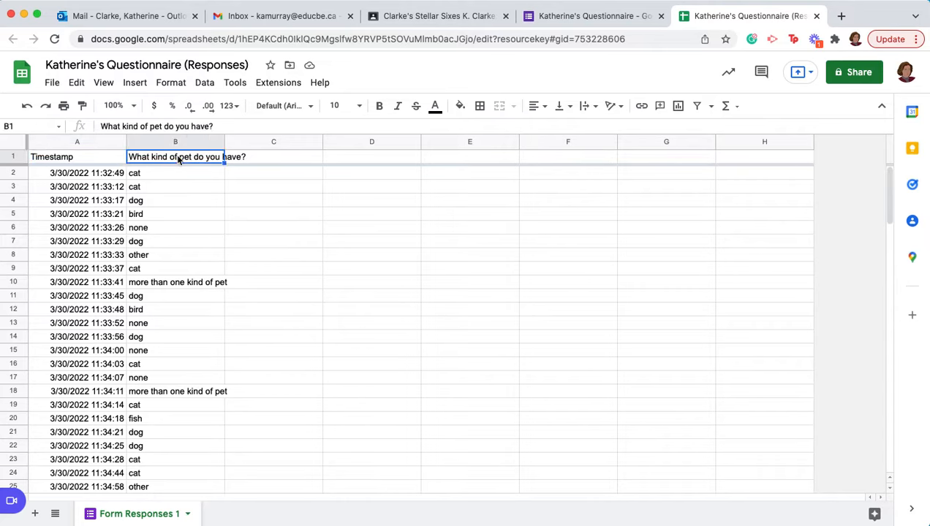
{"action": "left_click_drag", "start_coordinate": [183, 162], "coordinate": [166, 379]}
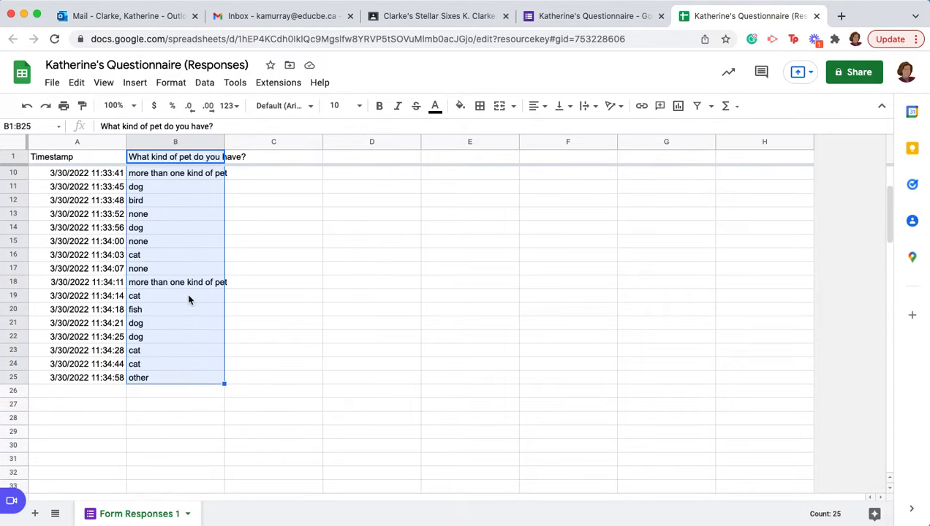
{"action": "scroll", "coordinate": [169, 300], "scroll_direction": "up", "scroll_amount": 2}
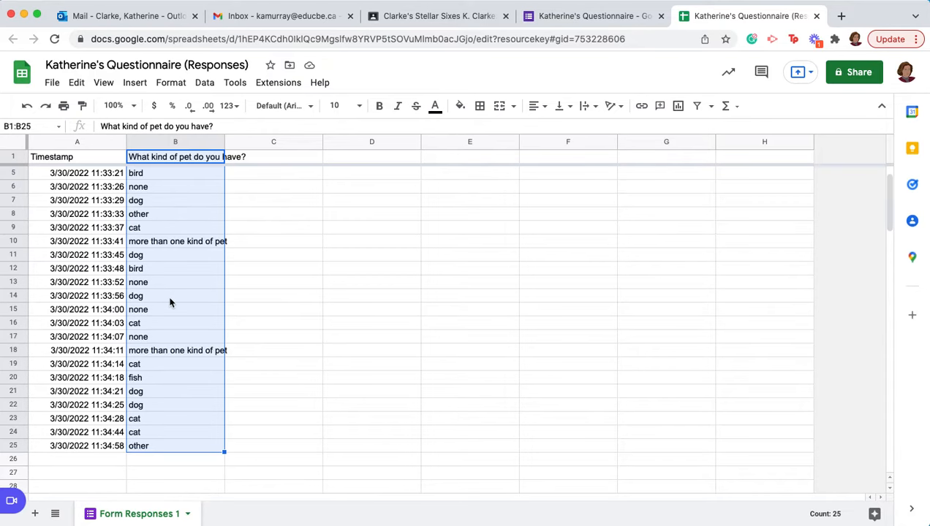
{"action": "scroll", "coordinate": [172, 300], "scroll_direction": "up", "scroll_amount": 1}
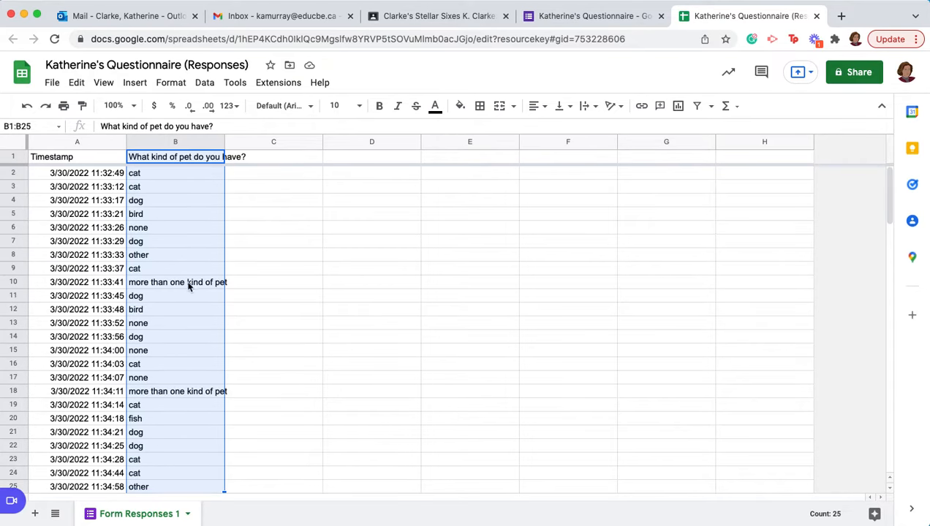
{"action": "scroll", "coordinate": [182, 271], "scroll_direction": "down", "scroll_amount": 1}
{"action": "scroll", "coordinate": [181, 271], "scroll_direction": "down", "scroll_amount": 5}
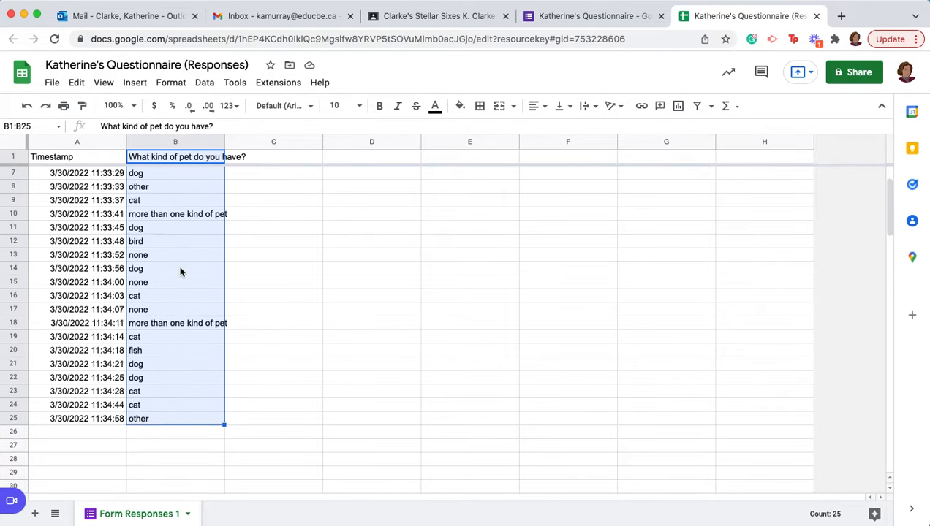
{"action": "scroll", "coordinate": [181, 272], "scroll_direction": "up", "scroll_amount": 6}
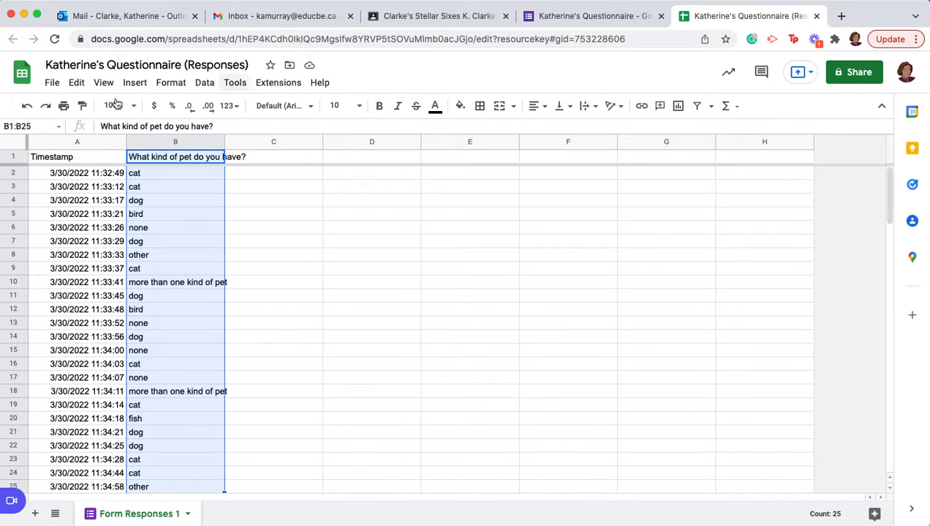
Step: Insert a chart from the selected pet answers and change its type to Bar chart
{"action": "left_click", "coordinate": [139, 86]}
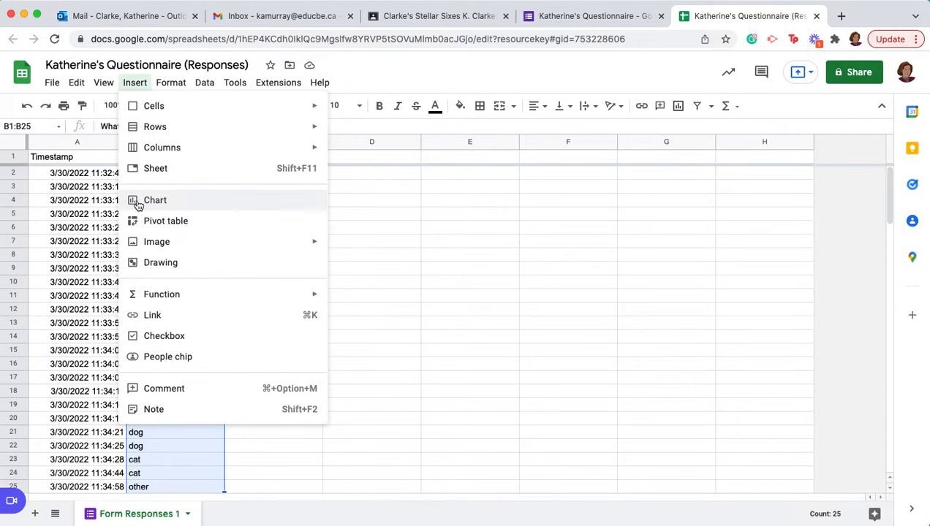
{"action": "left_click", "coordinate": [677, 107]}
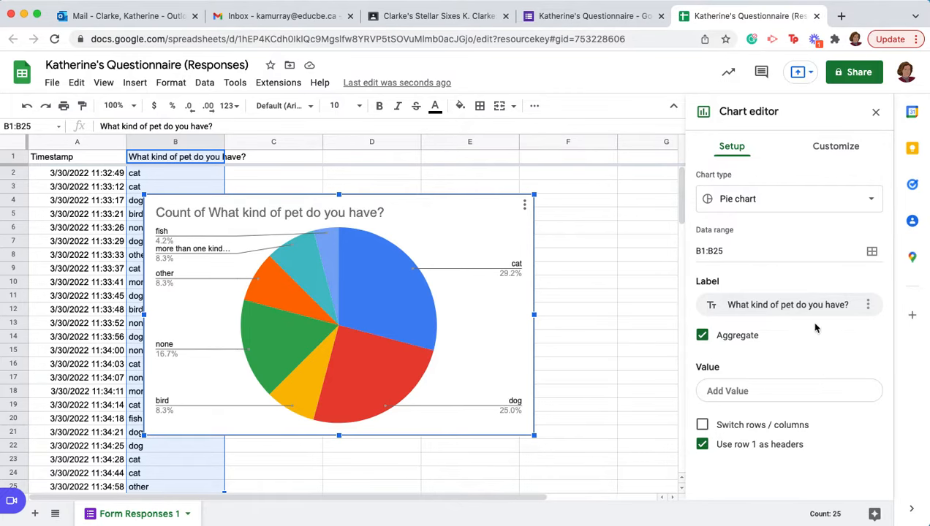
{"action": "left_click", "coordinate": [873, 203]}
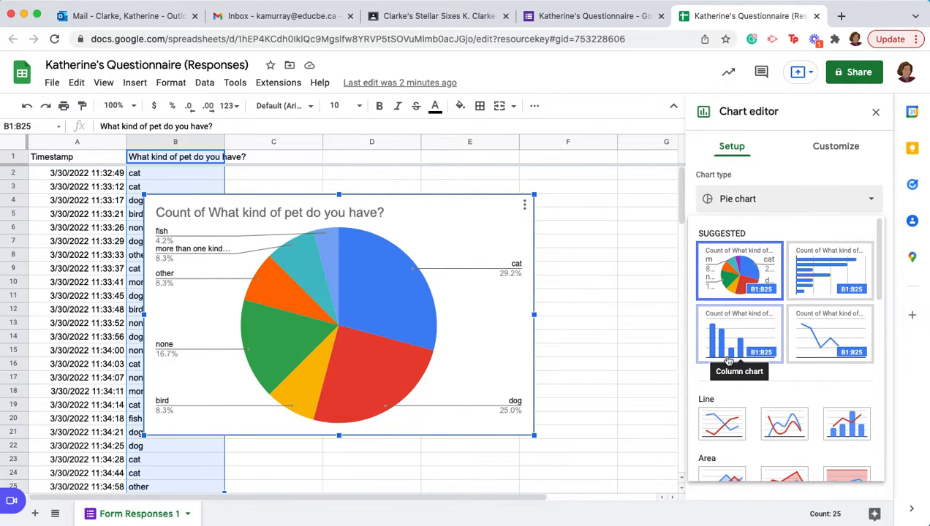
{"action": "left_click", "coordinate": [811, 286]}
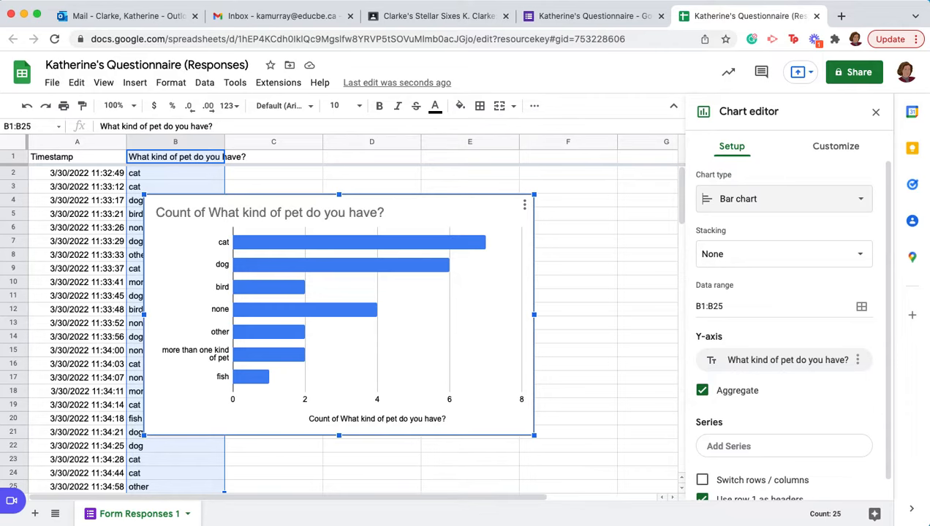
Step: Set the fill color of the bar chart's series to the standard teal
{"action": "left_click", "coordinate": [835, 148]}
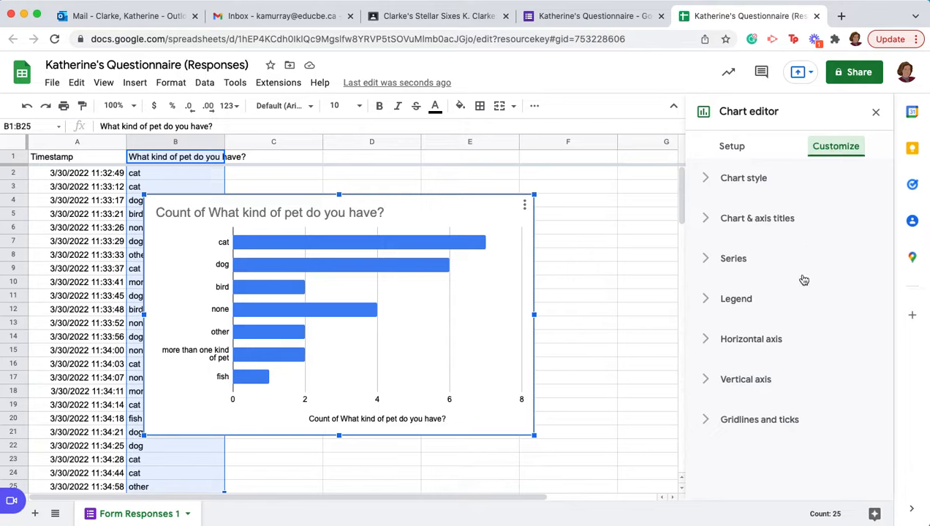
{"action": "left_click", "coordinate": [706, 262]}
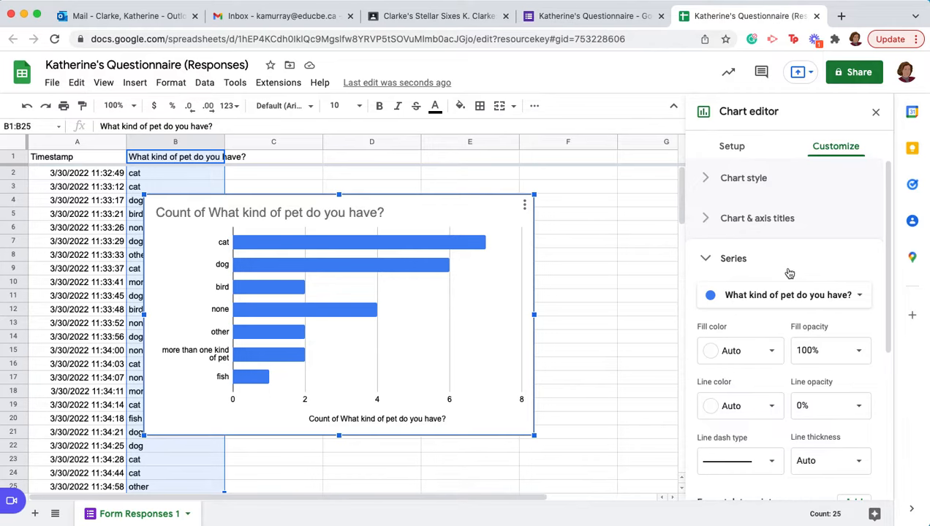
{"action": "left_click", "coordinate": [727, 353]}
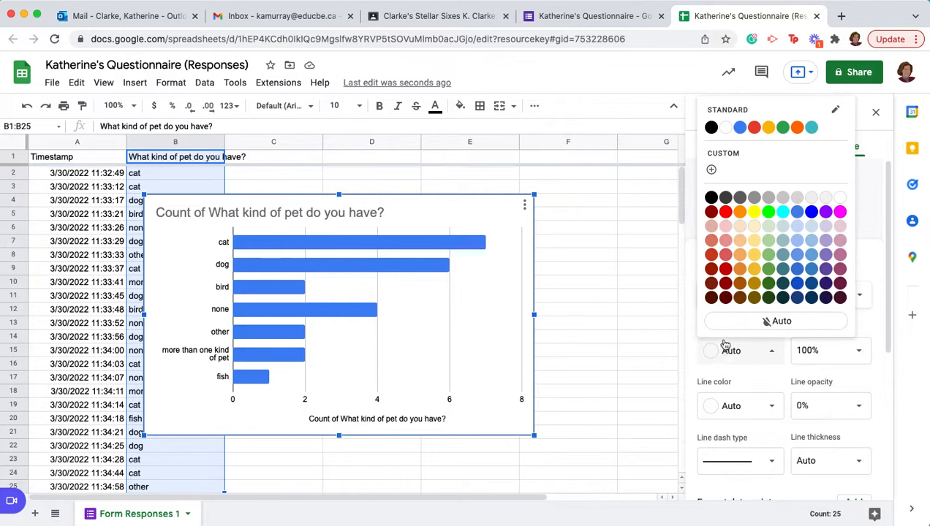
{"action": "left_click", "coordinate": [812, 128]}
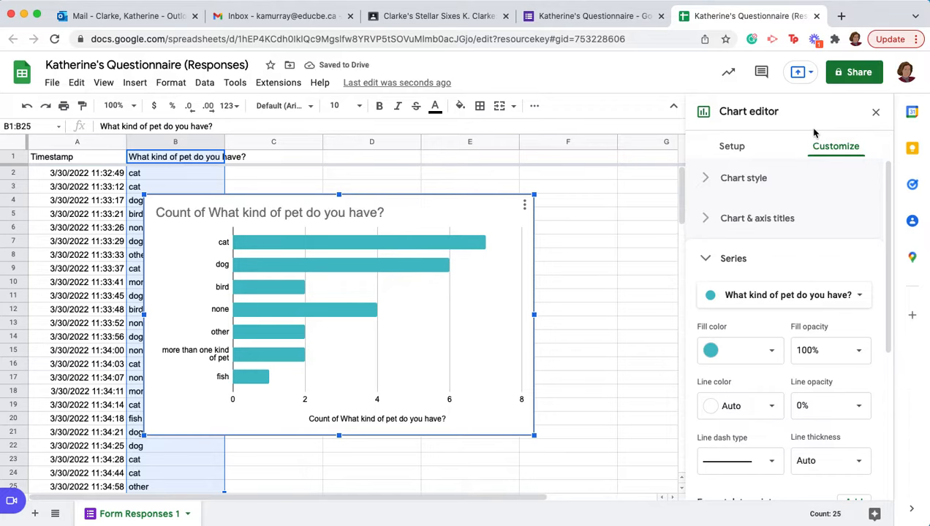
{"action": "left_click", "coordinate": [706, 259]}
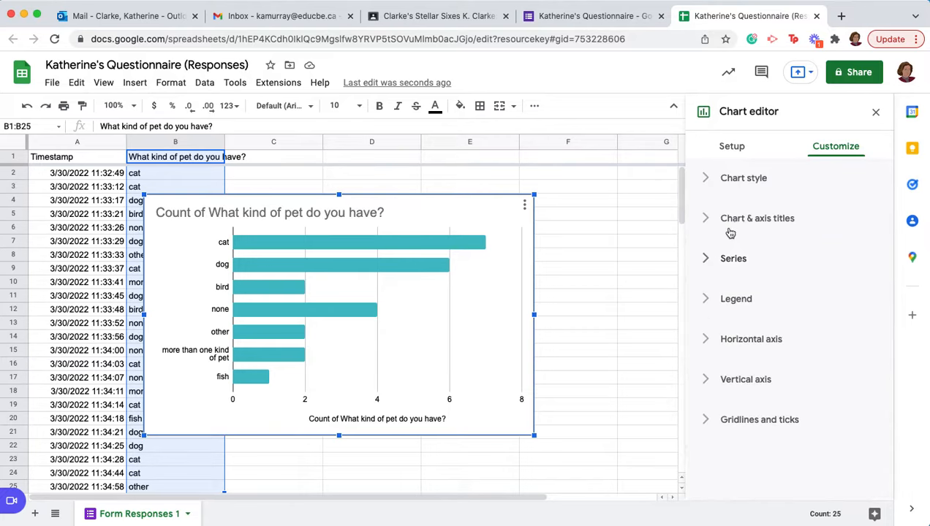
Step: Shorten the chart title to "What kind of pet do you have?" and close the chart editor
{"action": "left_click", "coordinate": [709, 222]}
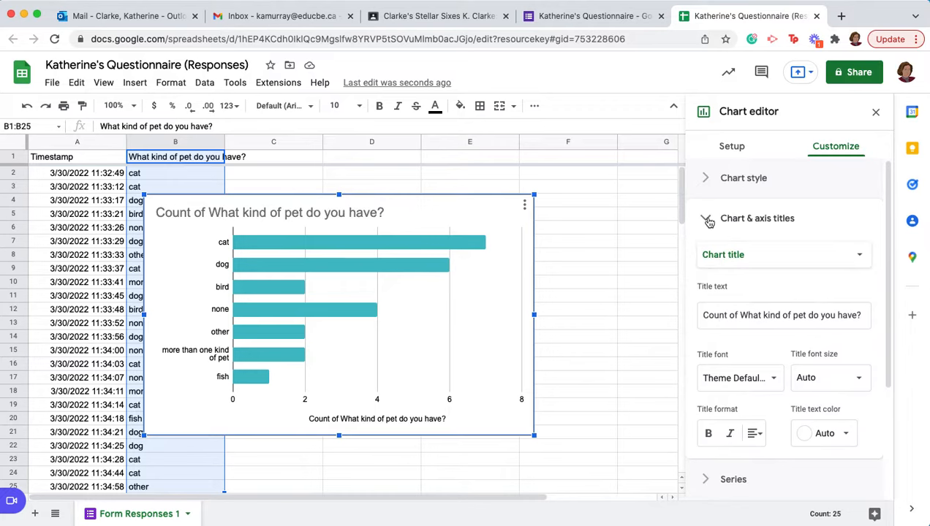
{"action": "left_click", "coordinate": [741, 317]}
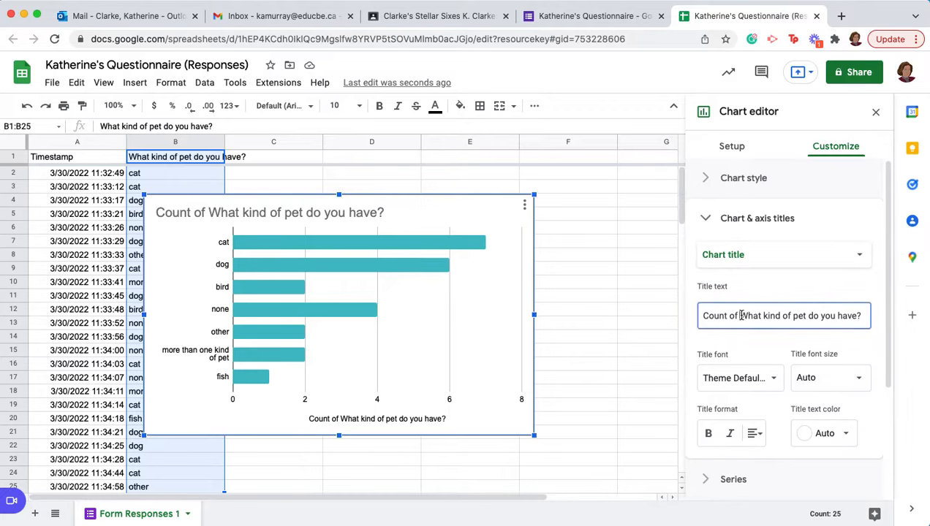
{"action": "left_click_drag", "start_coordinate": [739, 316], "coordinate": [700, 308]}
{"action": "key", "text": "BackSpace"}
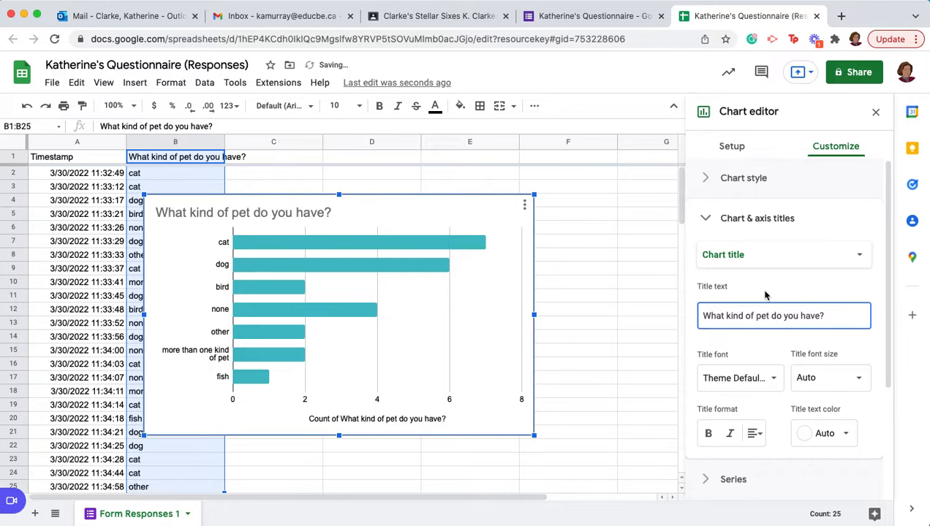
{"action": "left_click", "coordinate": [703, 219]}
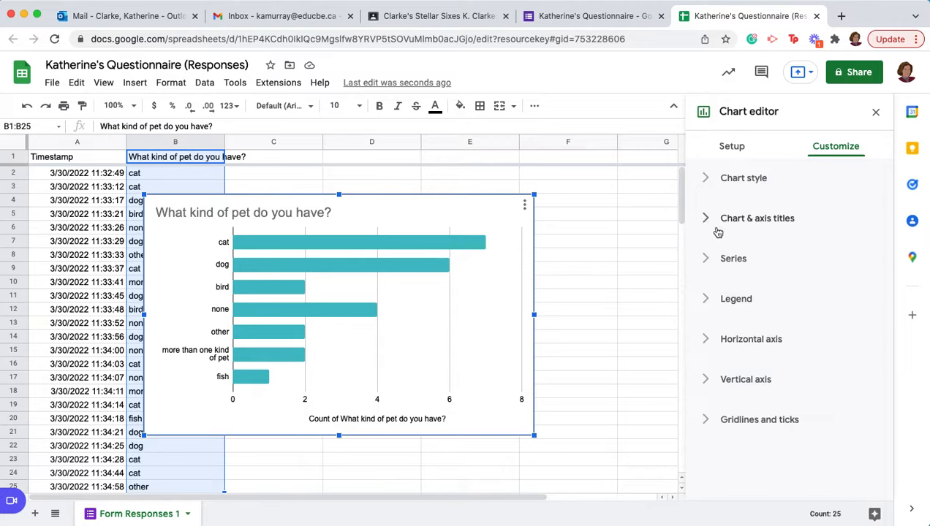
{"action": "left_click", "coordinate": [874, 113]}
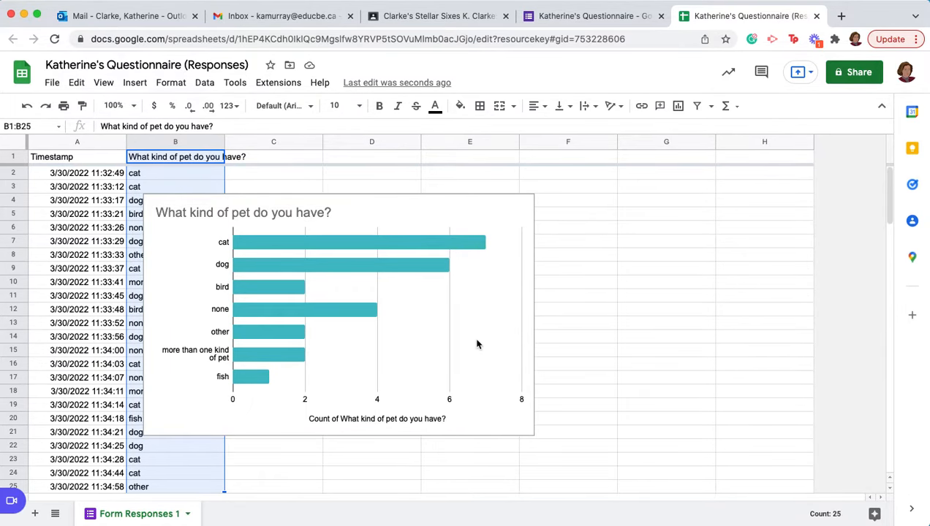
Step: Reopen the chart's series settings and set the bars' fill color to the standard yellow
{"action": "double_click", "coordinate": [397, 270]}
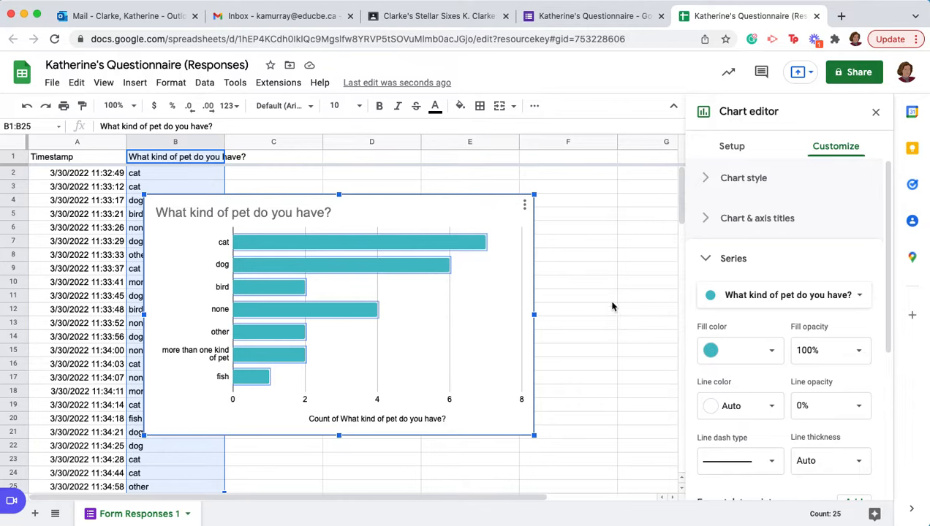
{"action": "left_click", "coordinate": [727, 352]}
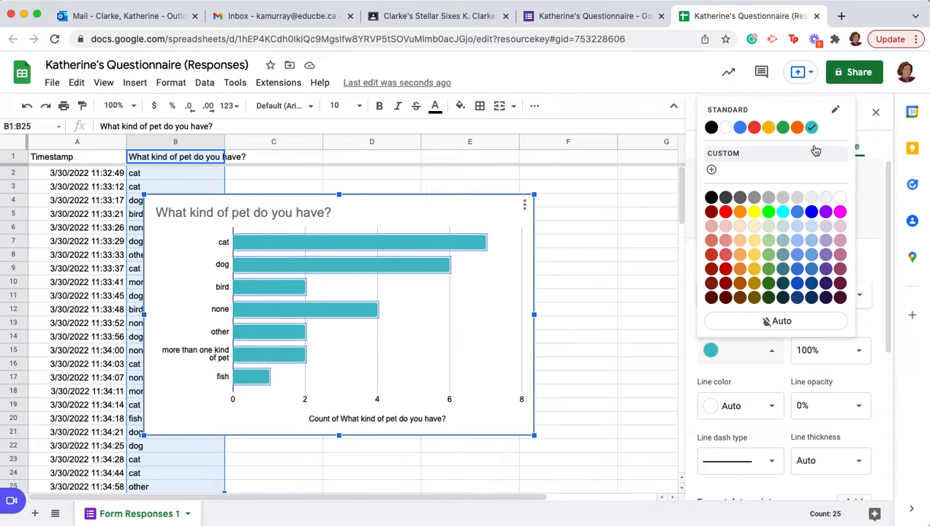
{"action": "left_click", "coordinate": [769, 128]}
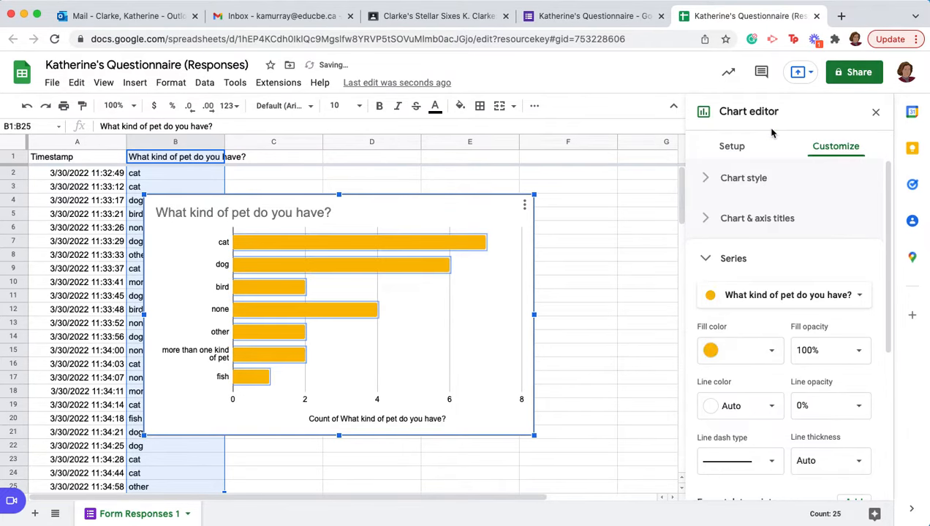
{"action": "left_click", "coordinate": [876, 114]}
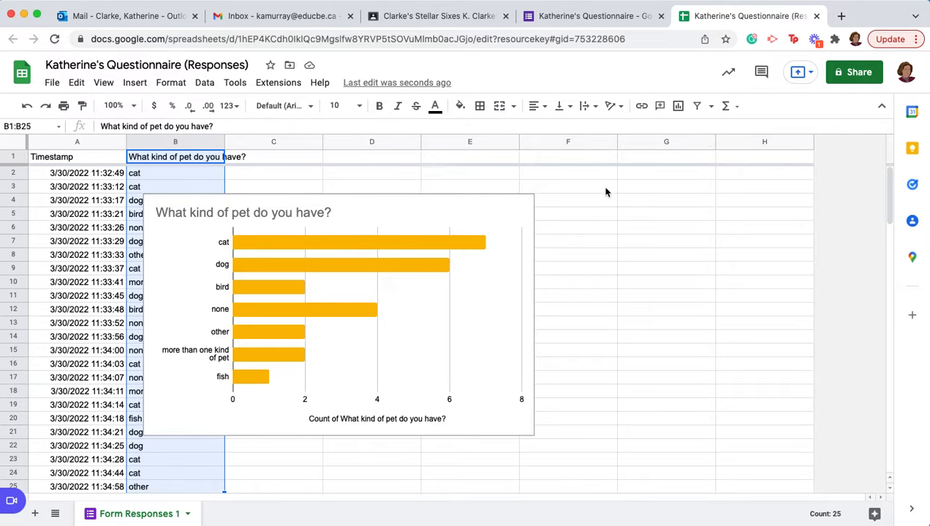
Step: Move the chart to the right so it is clear of the pet answers in column B, and deselect it
{"action": "left_click", "coordinate": [347, 292]}
{"action": "left_click_drag", "start_coordinate": [342, 290], "coordinate": [464, 287]}
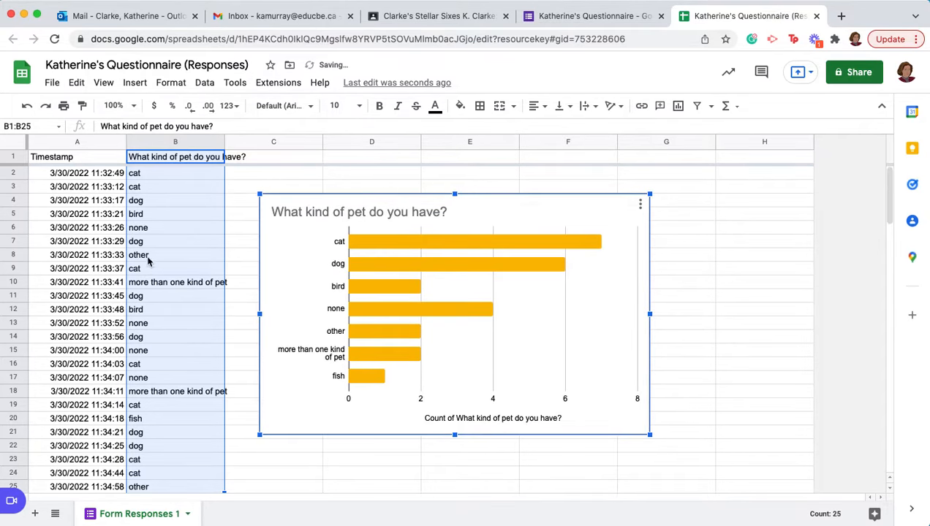
{"action": "left_click", "coordinate": [741, 333]}
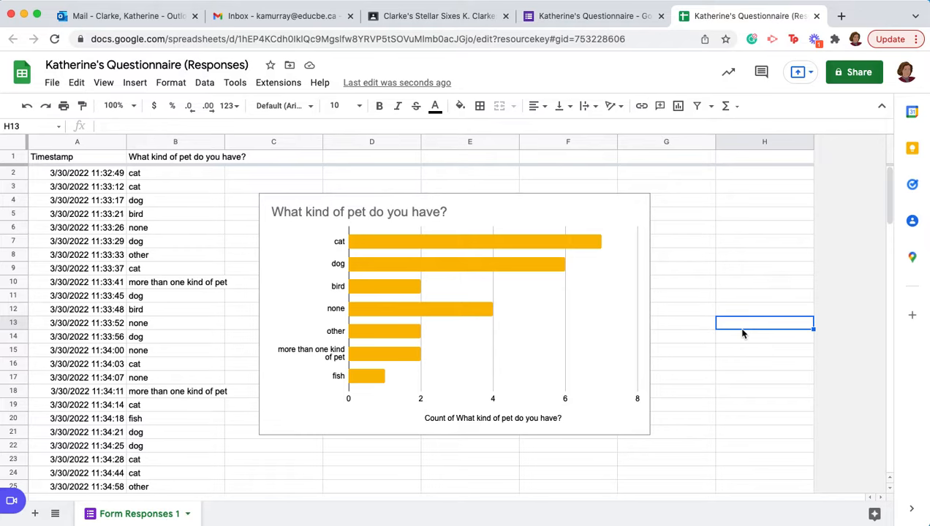
{"action": "left_click", "coordinate": [710, 415]}
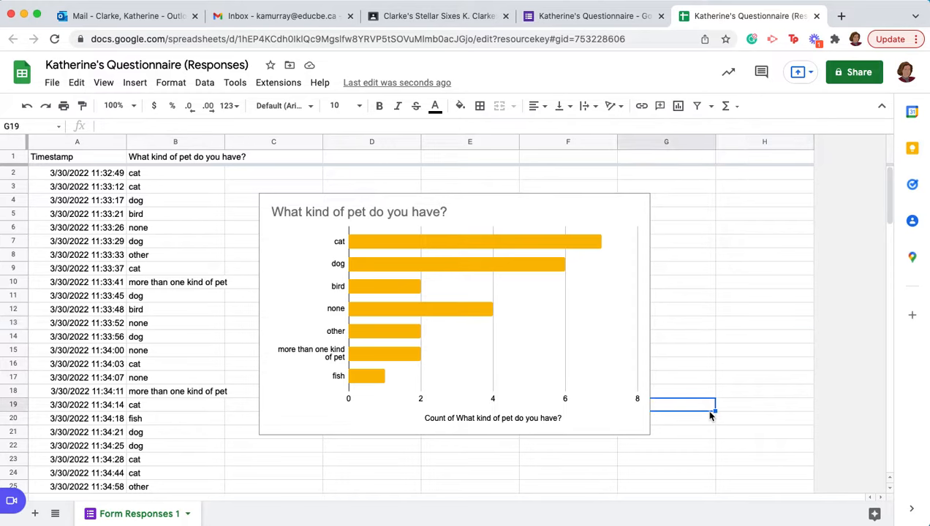
{"action": "left_click", "coordinate": [691, 448]}
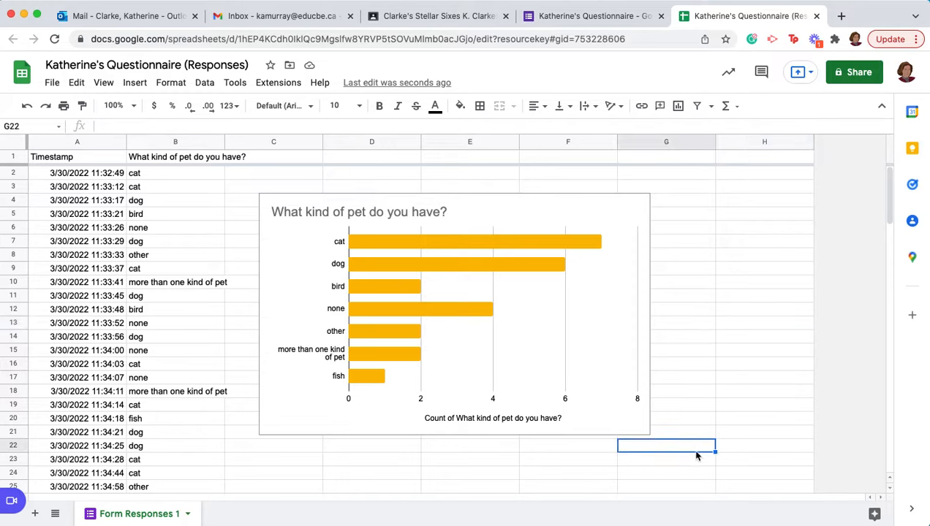
{"action": "left_click", "coordinate": [695, 436]}
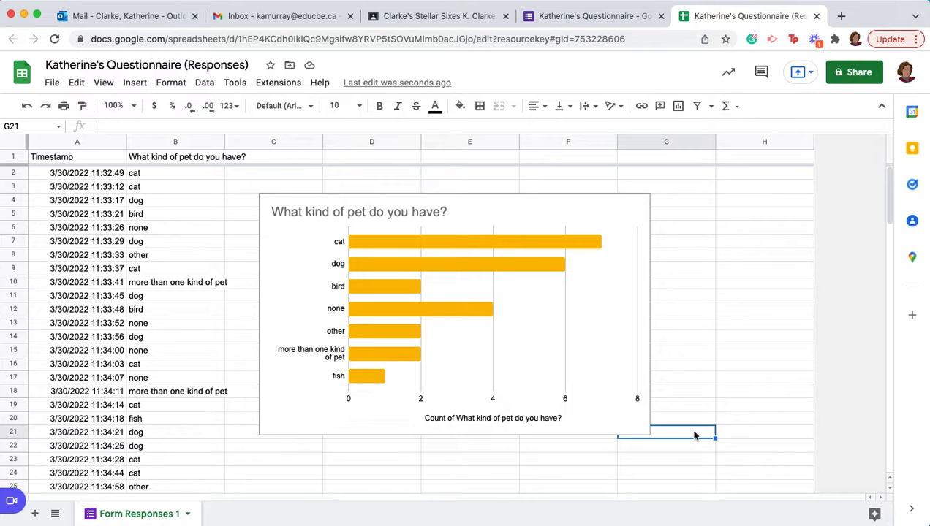